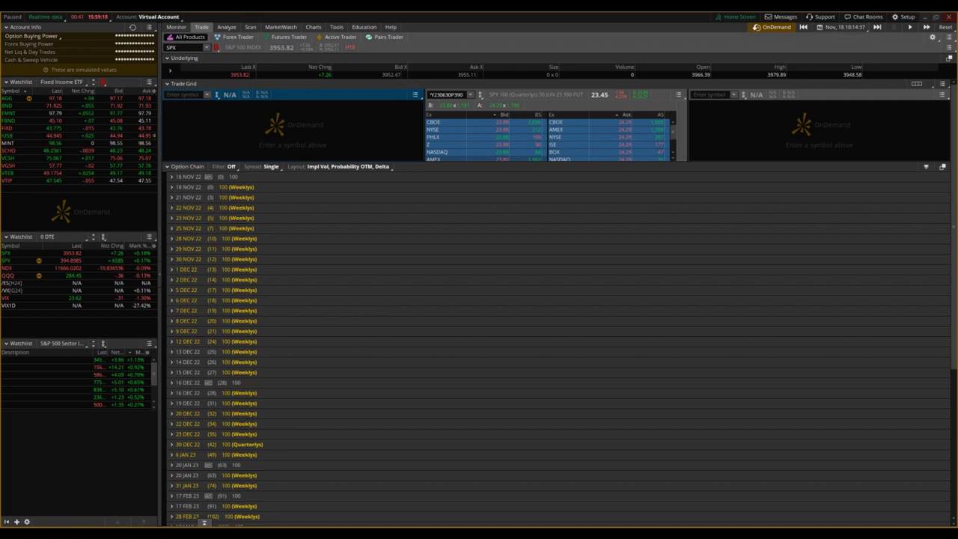
- Load the SPY option chain
click(184, 49)
text(SPY)
key(Return)
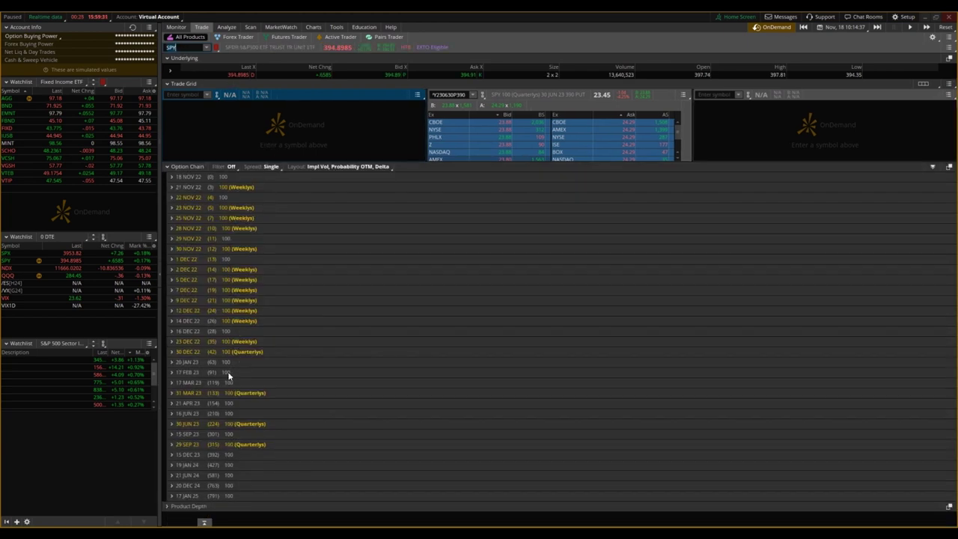
- Expand the 17 FEB 23 expiration and scroll down to the 376 strike
click(192, 372)
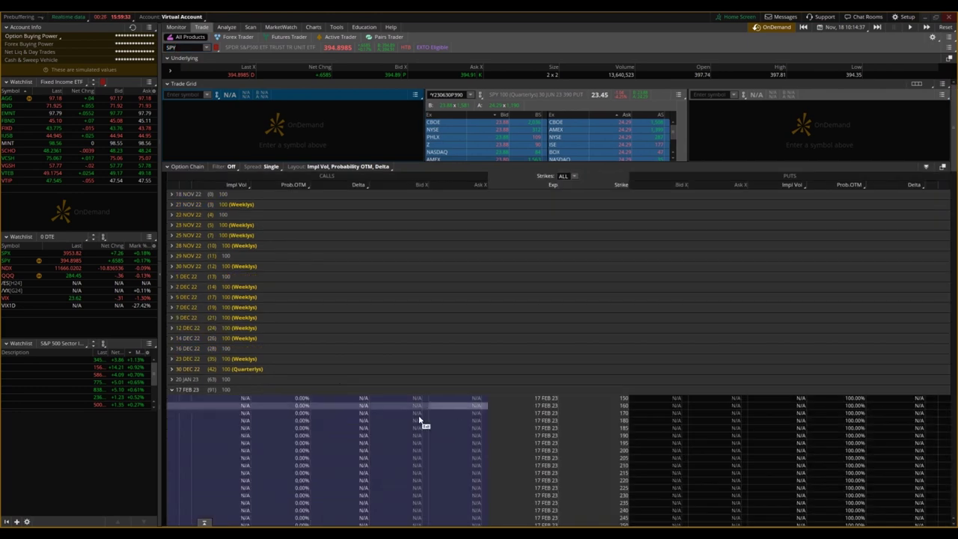
scroll(486, 374, down, 2)
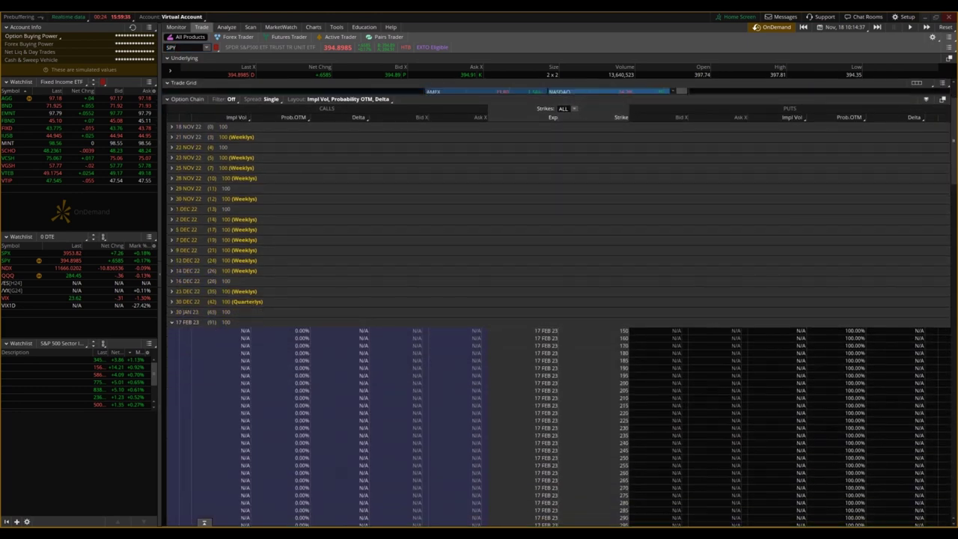
scroll(870, 188, down, 10)
scroll(953, 247, down, 6)
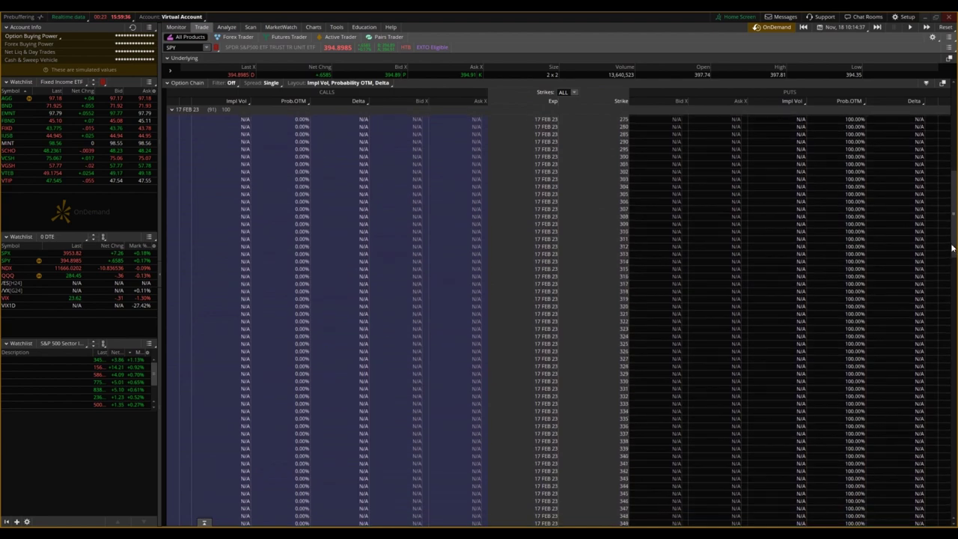
scroll(954, 287, down, 20)
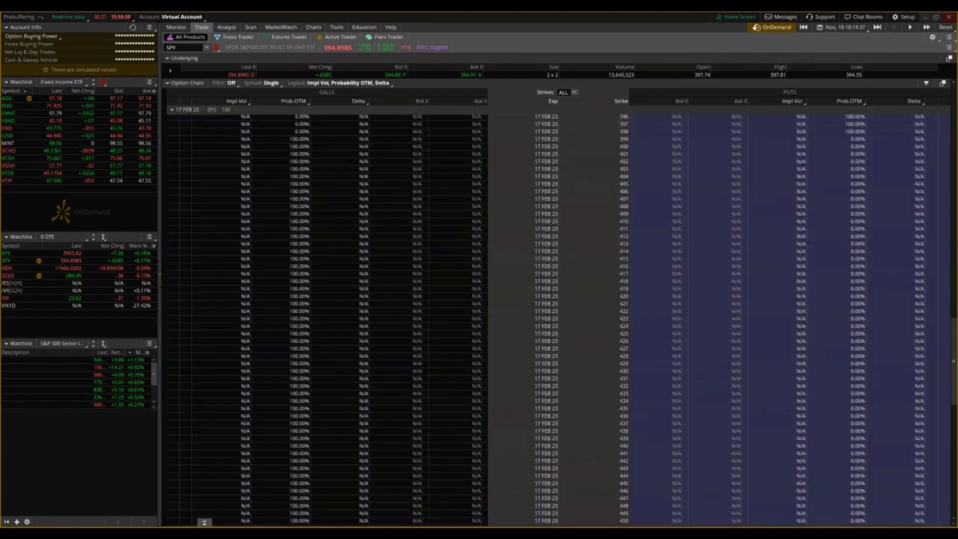
scroll(744, 203, up, 20)
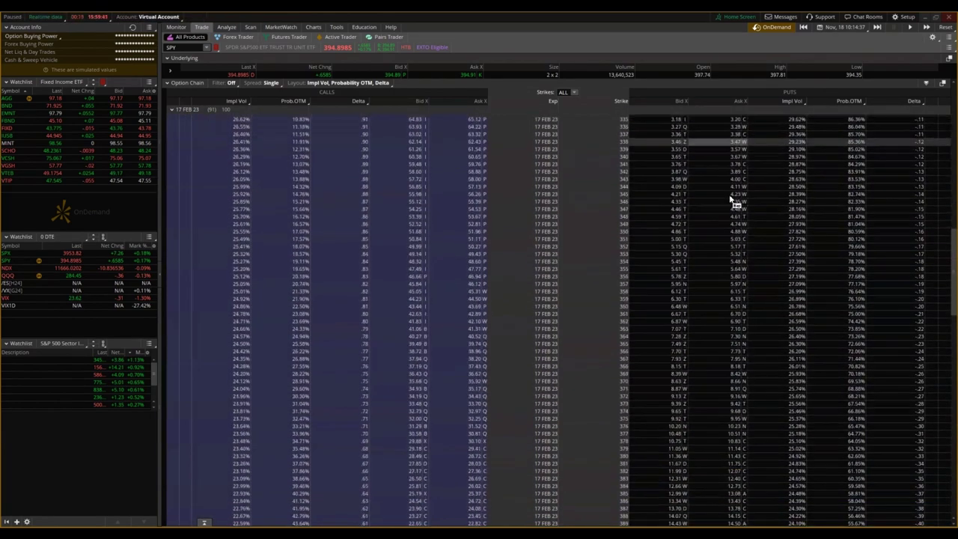
scroll(740, 196, down, 2)
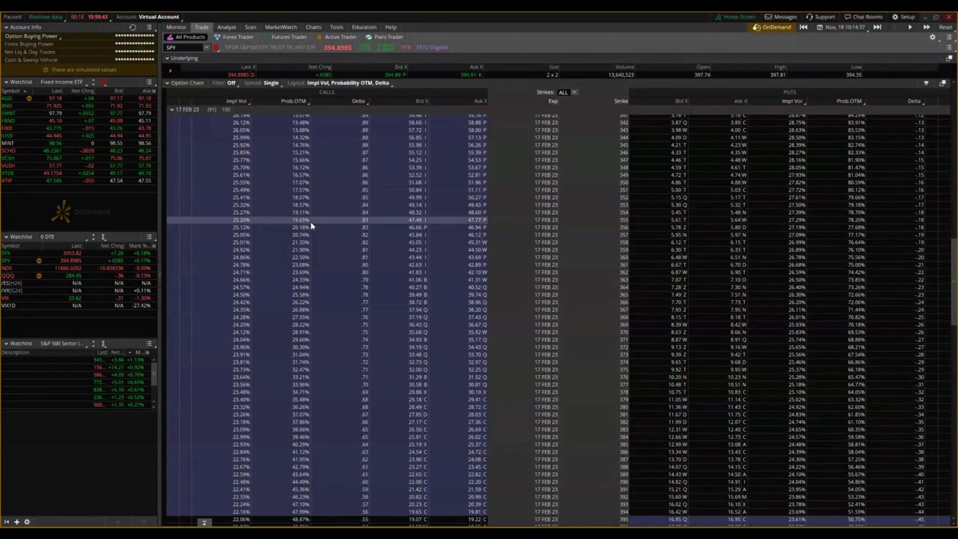
scroll(309, 221, down, 5)
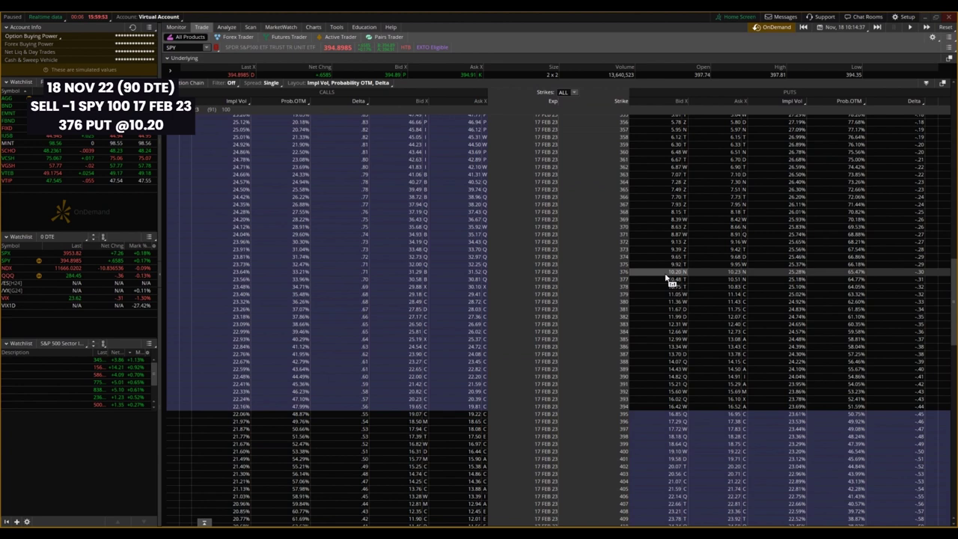
- Start a sell order for the 17 FEB 23 376 put at 10.20
click(662, 276)
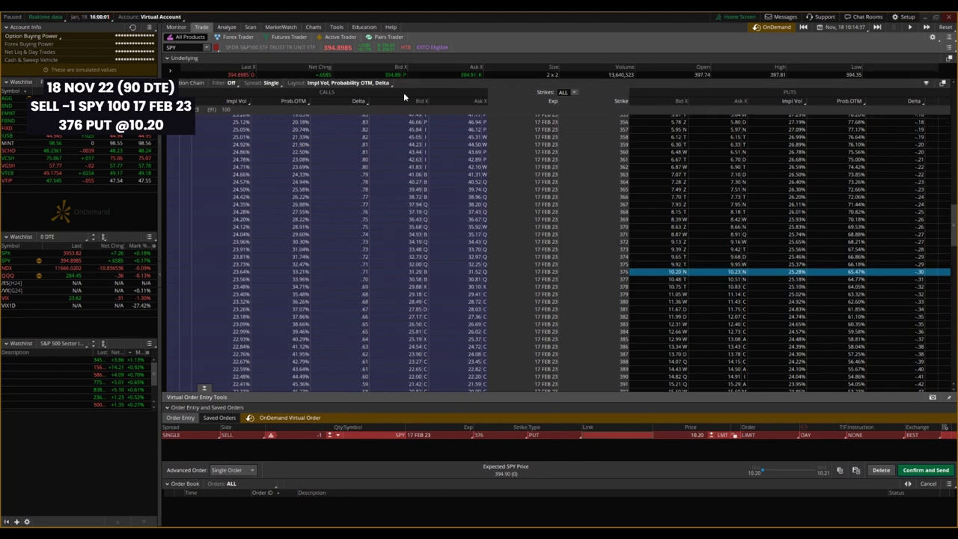
- Bring up the option chain's column layout list
click(365, 84)
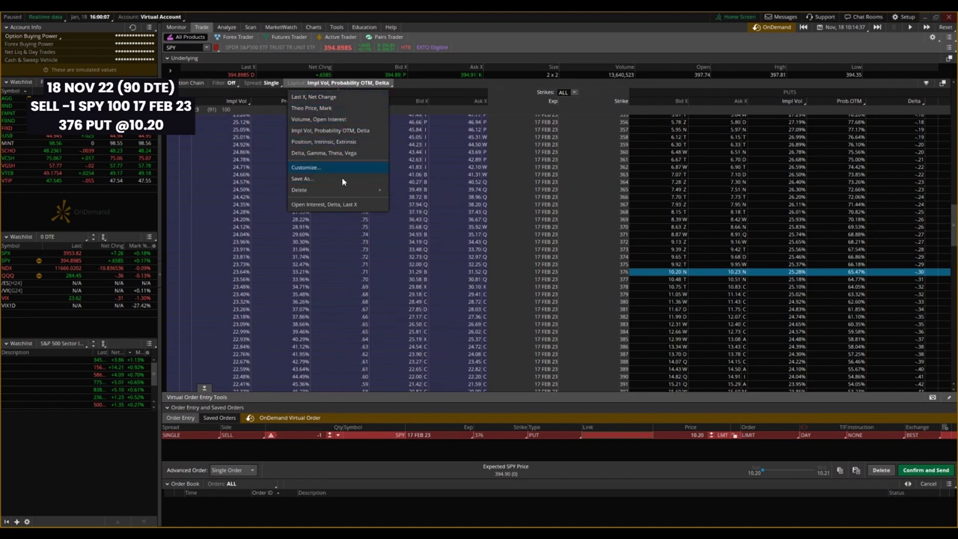
- Switch the chain to the Open Interest, Delta, Last X layout and add a Theta column
click(344, 205)
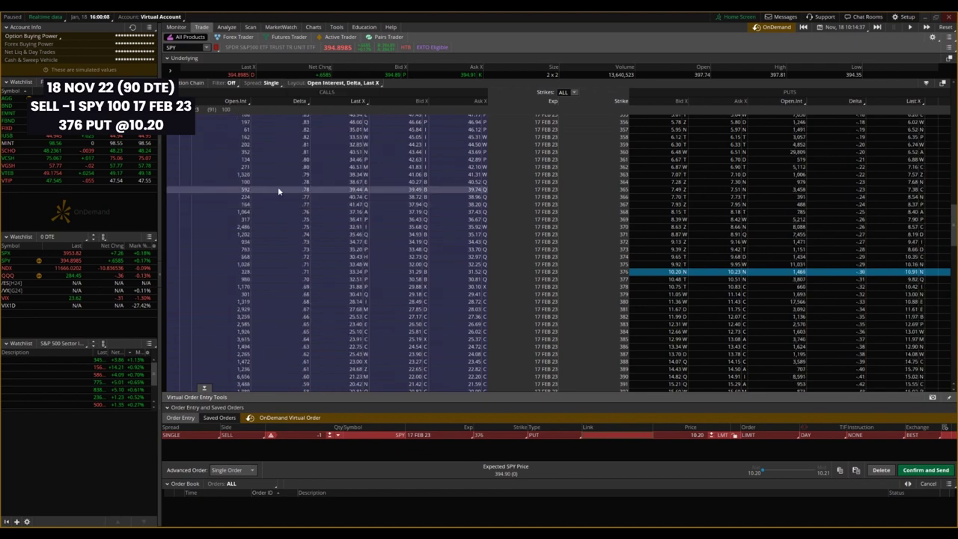
click(326, 83)
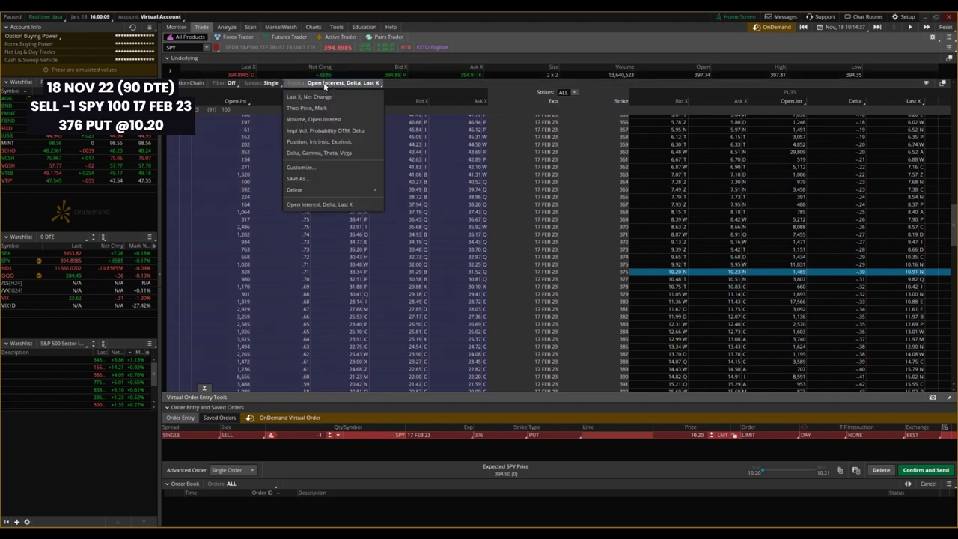
click(321, 166)
click(365, 131)
text(theta)
click(356, 140)
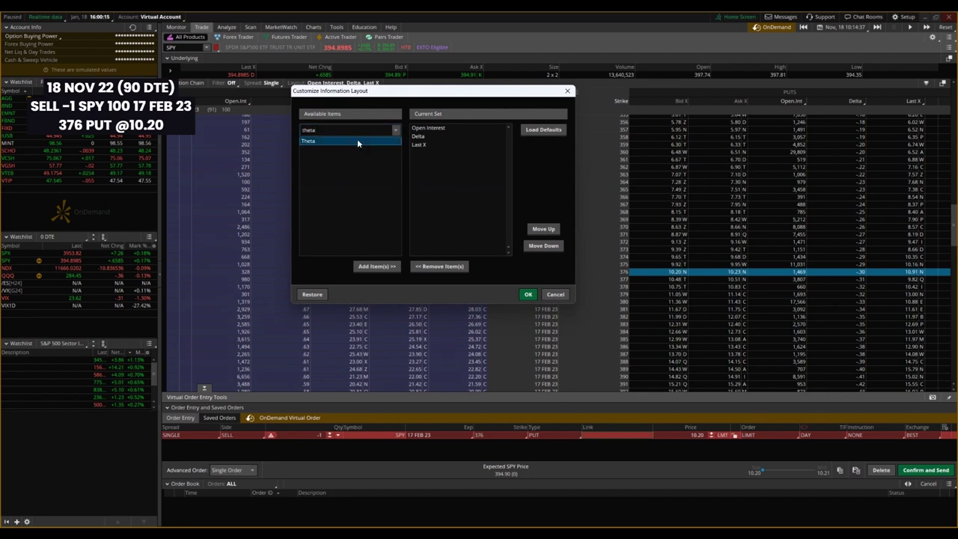
click(377, 266)
click(528, 295)
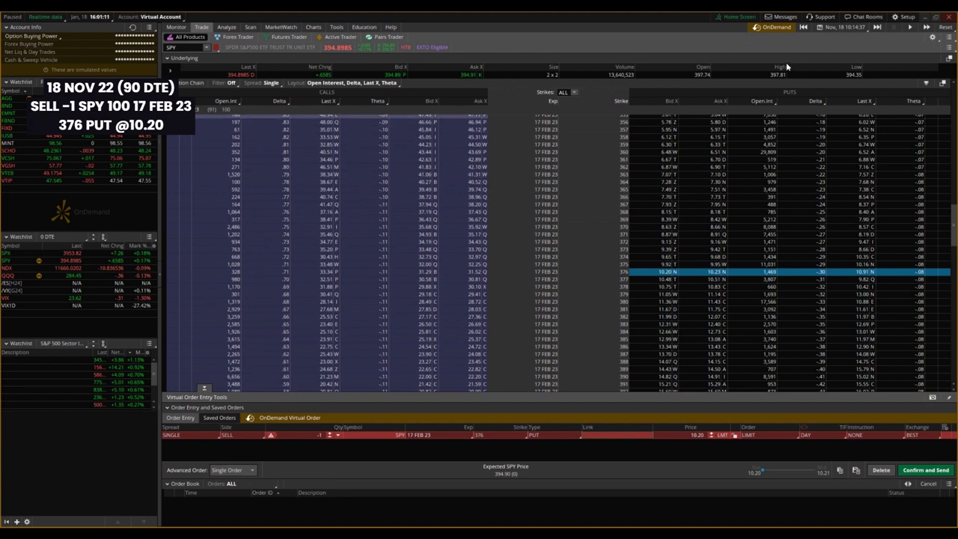
- Set the OnDemand replay date to December 19, 2022
click(851, 28)
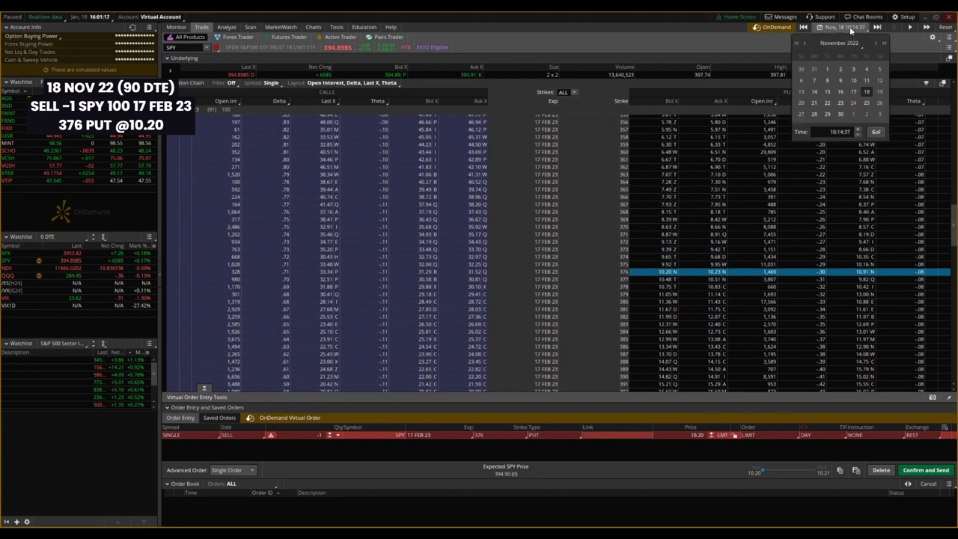
click(875, 43)
click(813, 102)
click(876, 132)
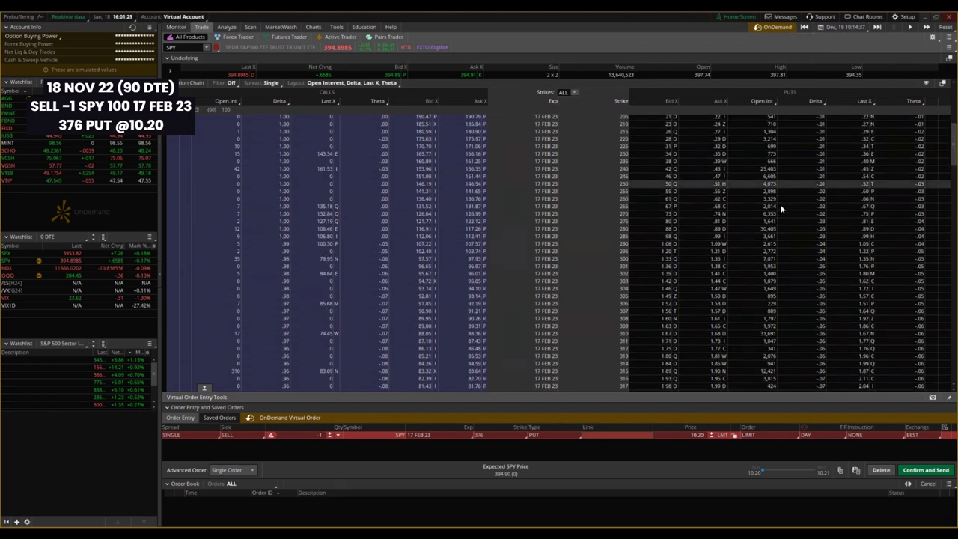
- Scroll the chain down to the 376 strike, where the put sits near 9.96
scroll(698, 258, down, 7)
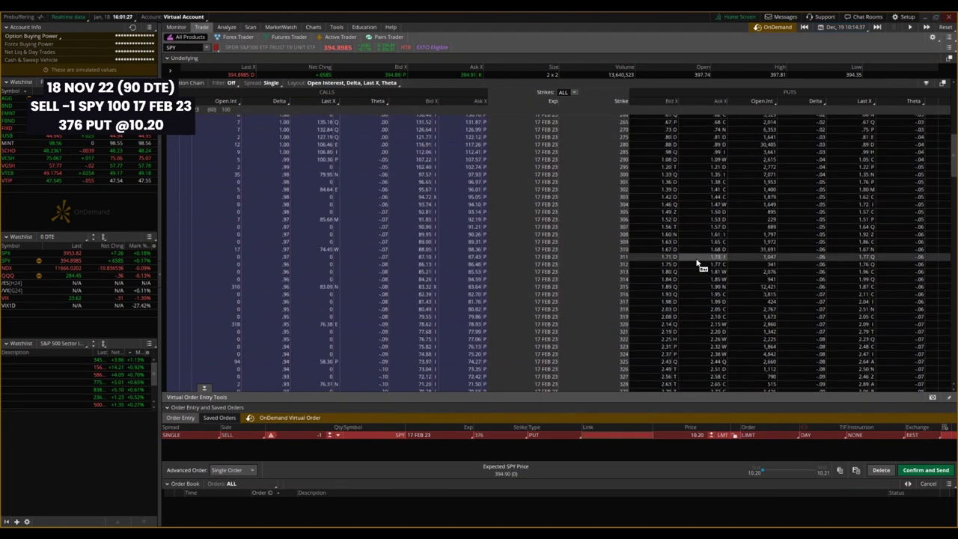
scroll(694, 266, down, 3)
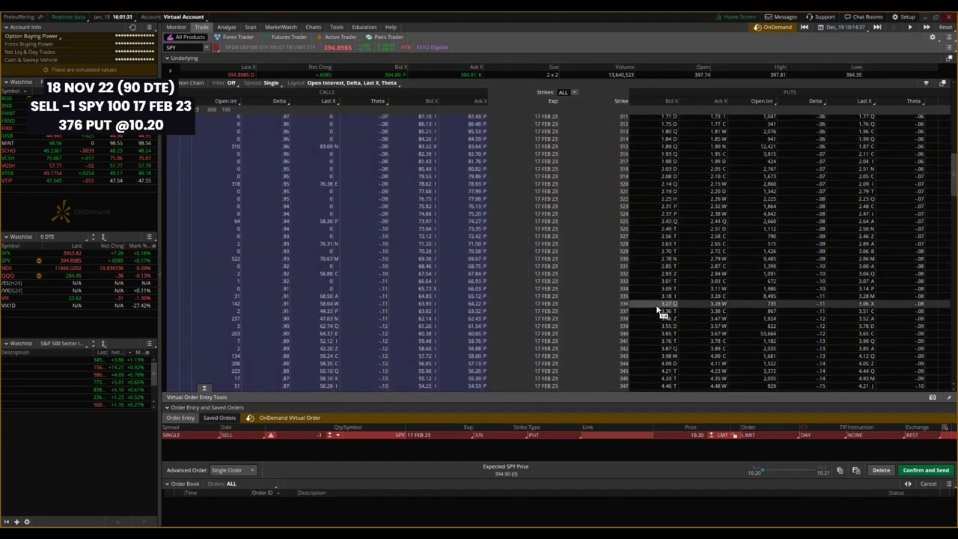
scroll(662, 308, down, 2)
scroll(662, 307, down, 8)
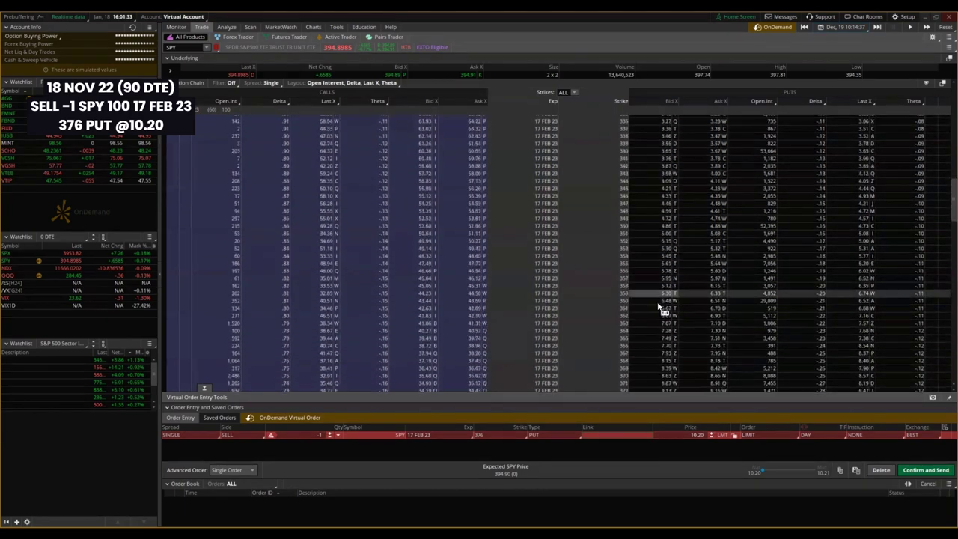
scroll(657, 307, down, 2)
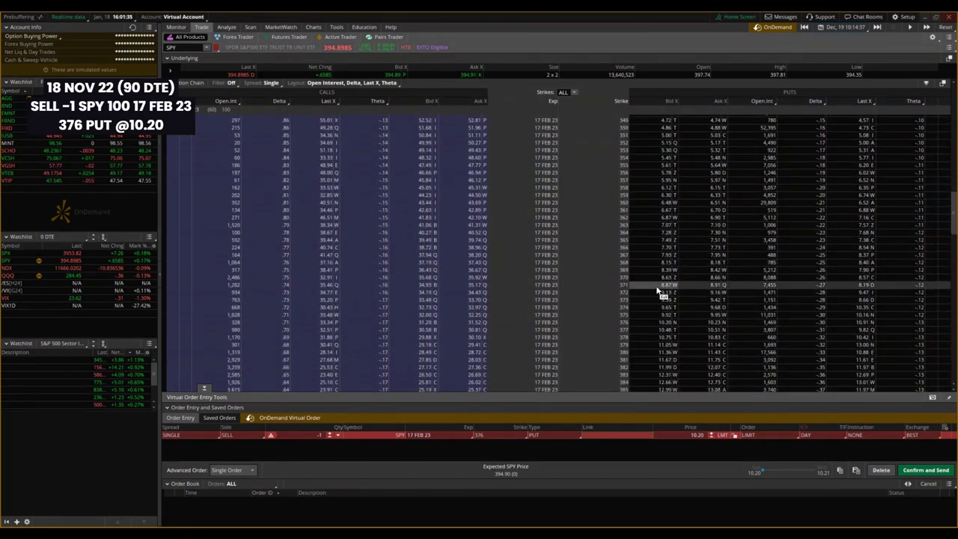
scroll(656, 300, down, 1)
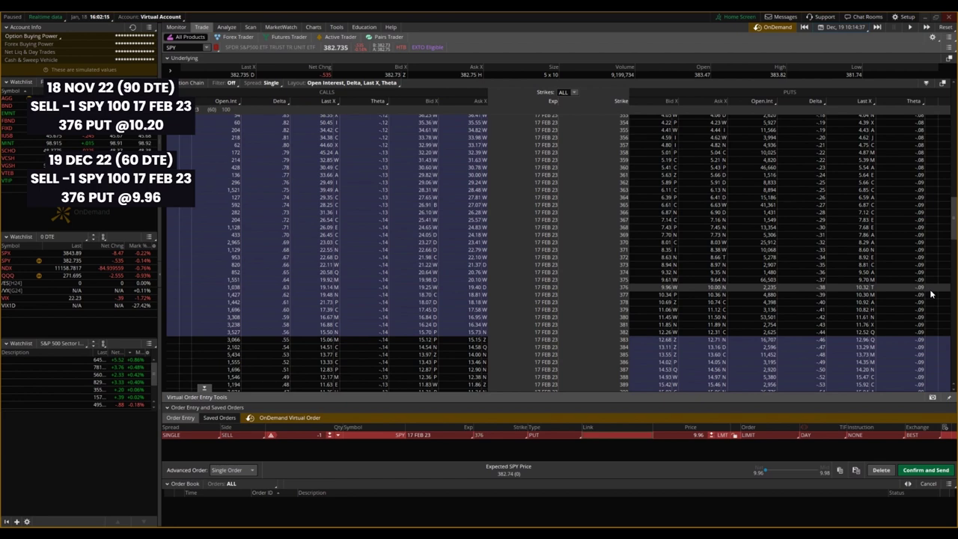
- Move the OnDemand replay to January 3, 2023, showing the 376 put bid at 9.16
click(855, 28)
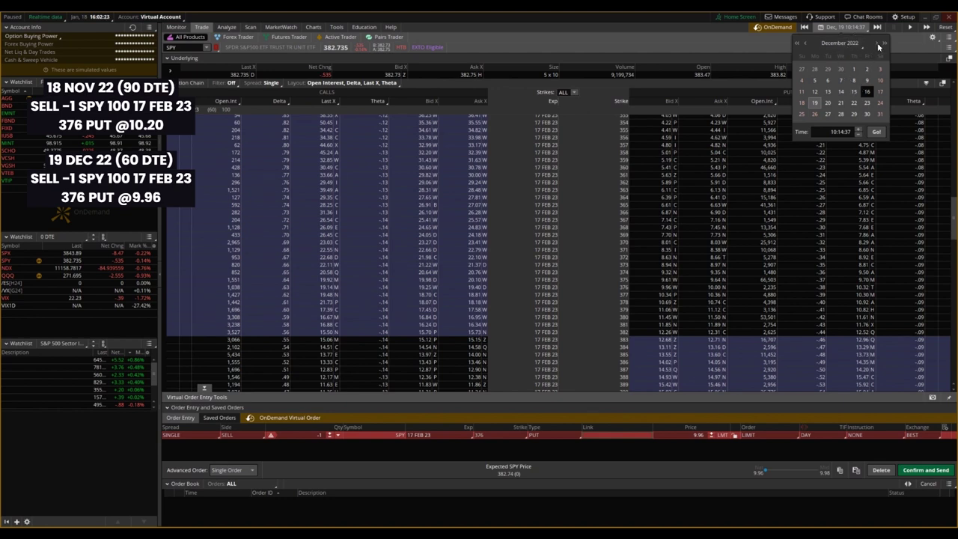
click(877, 46)
click(829, 70)
click(875, 132)
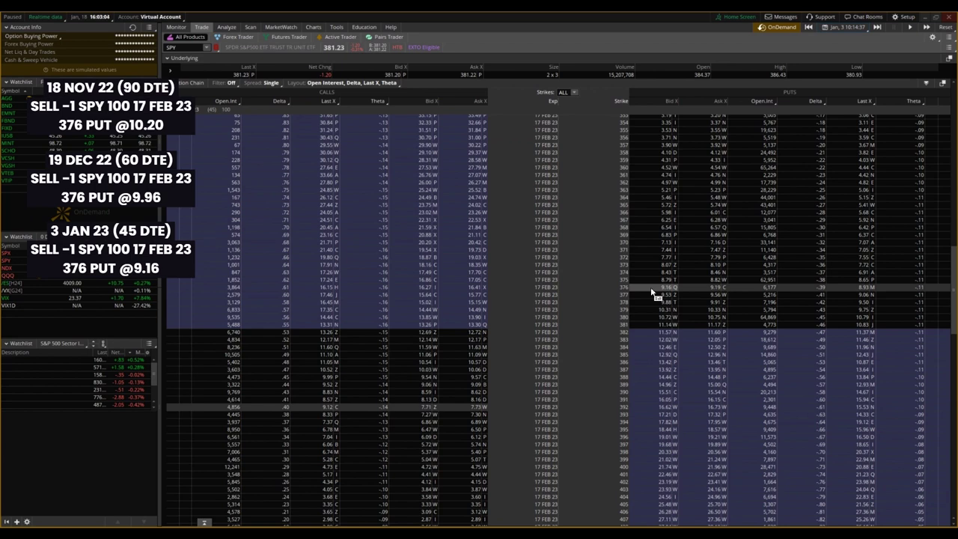
- Move the OnDemand replay to January 18, 2023, with the 376 put bid at 1.83
click(848, 30)
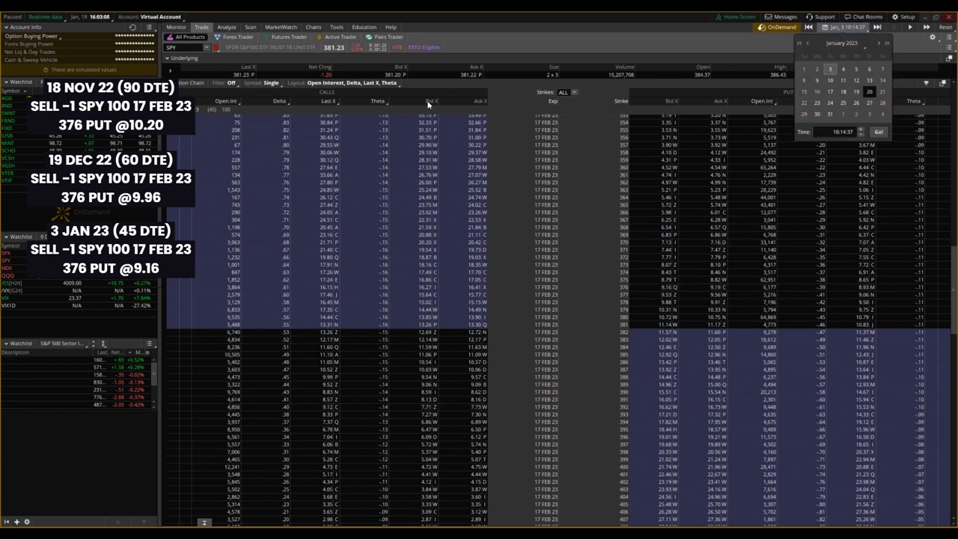
click(880, 44)
click(870, 92)
click(807, 43)
click(842, 91)
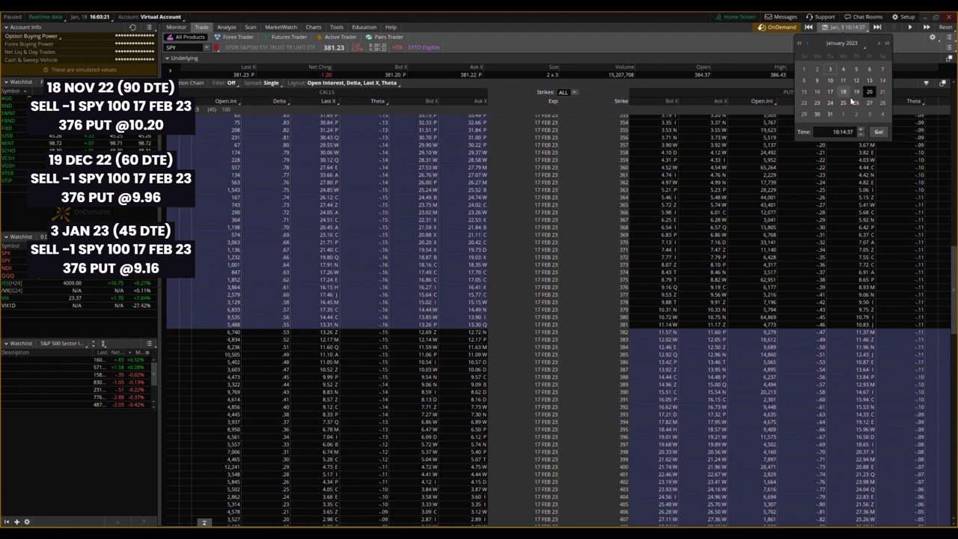
click(878, 133)
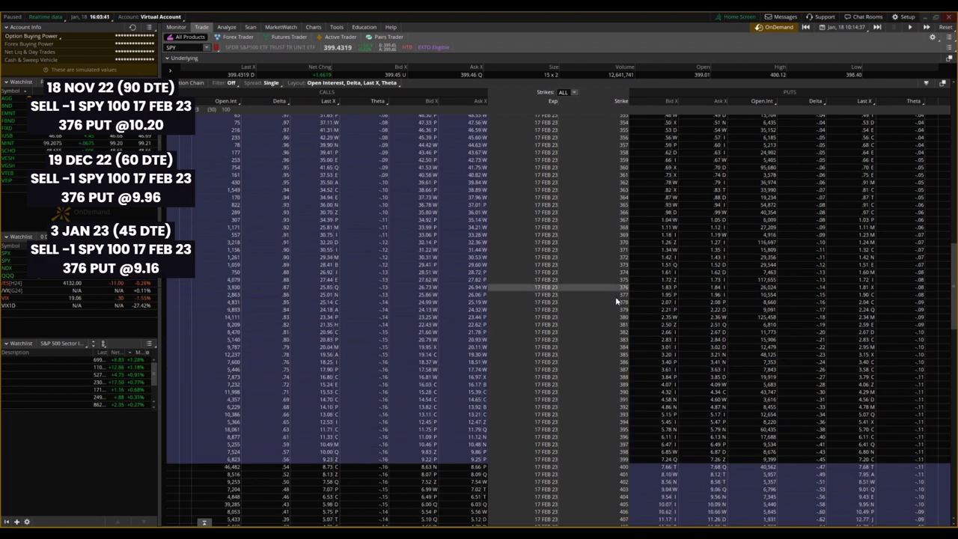
scroll(649, 348, down, 1)
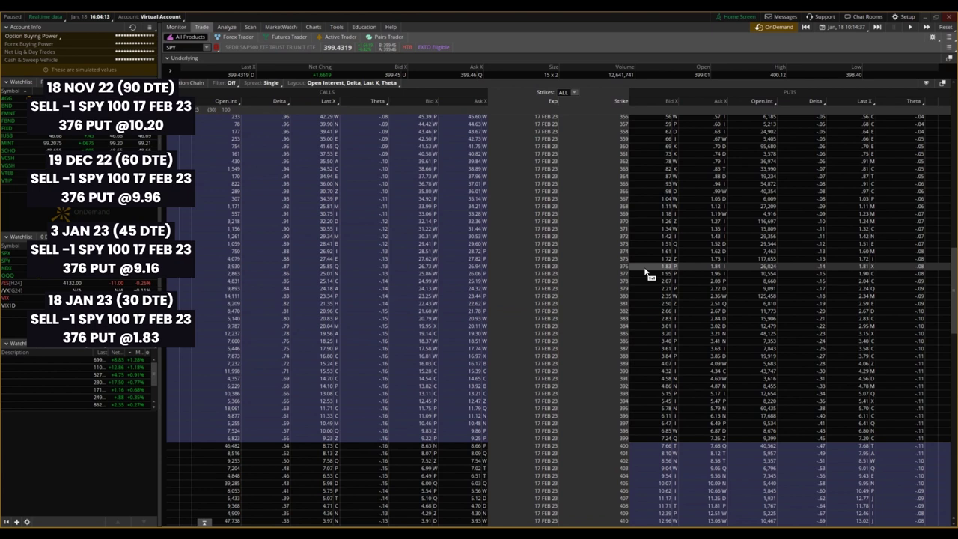
- Replay at February 2, 2023 and scroll back to the 376 strike, near 0.31
click(855, 29)
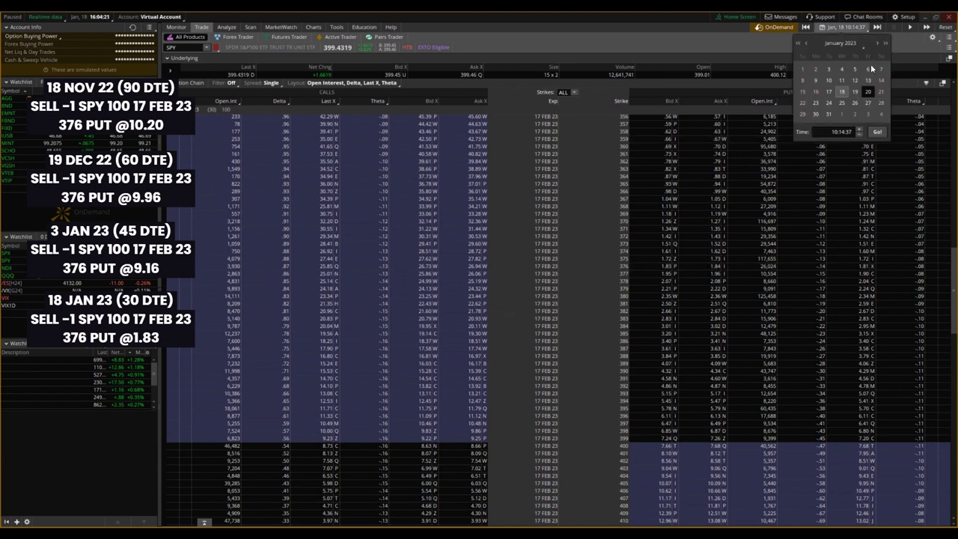
click(876, 43)
click(879, 133)
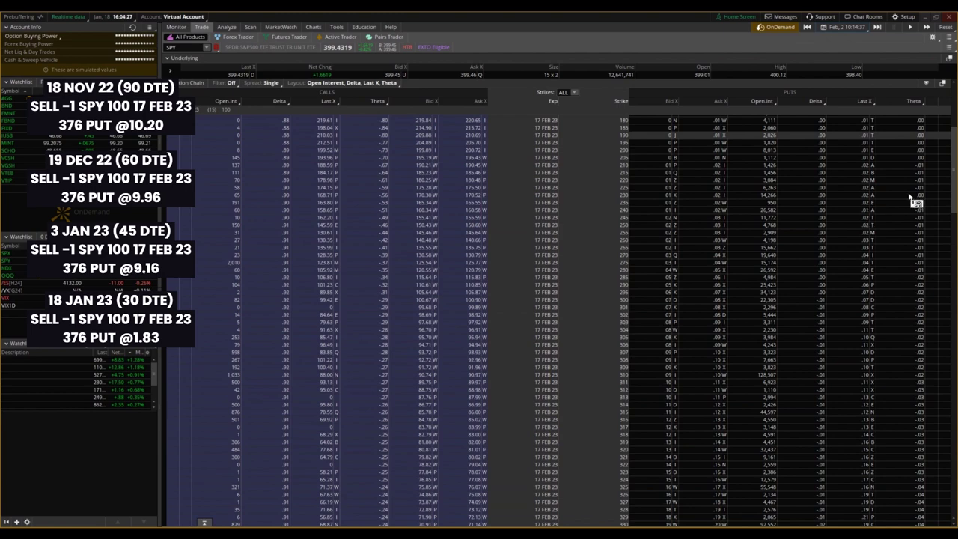
drag(952, 187, 952, 234)
scroll(748, 336, down, 10)
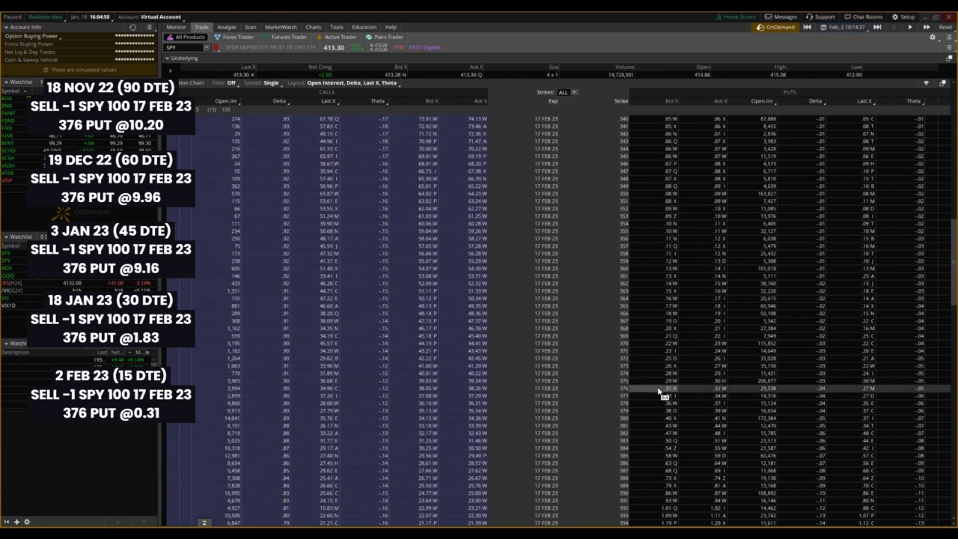
- Set the OnDemand replay date to February 17, 2023, the expiration day
click(844, 28)
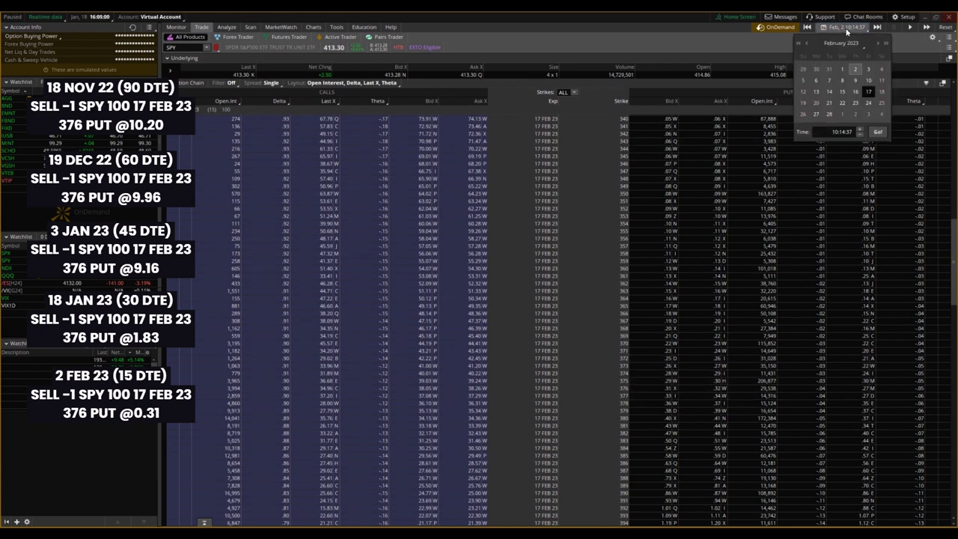
click(870, 93)
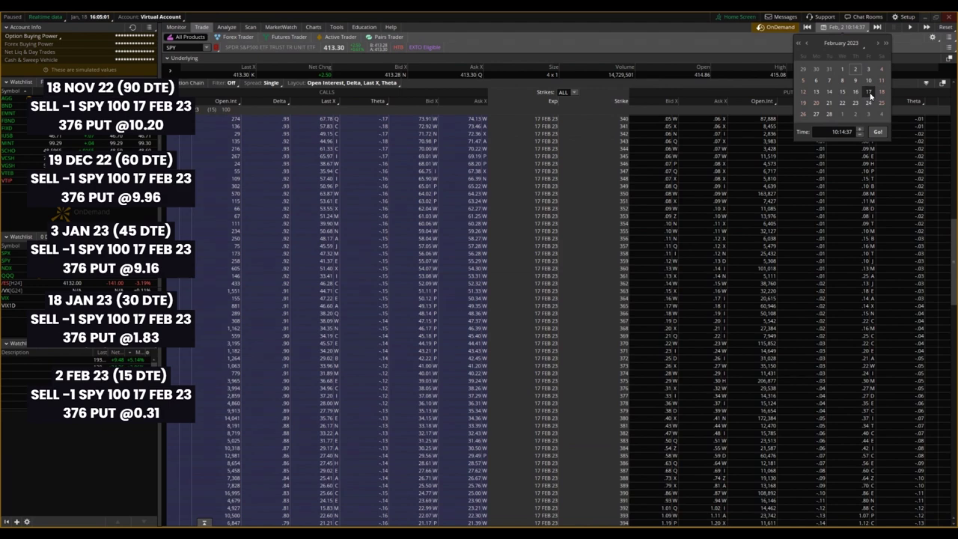
click(879, 133)
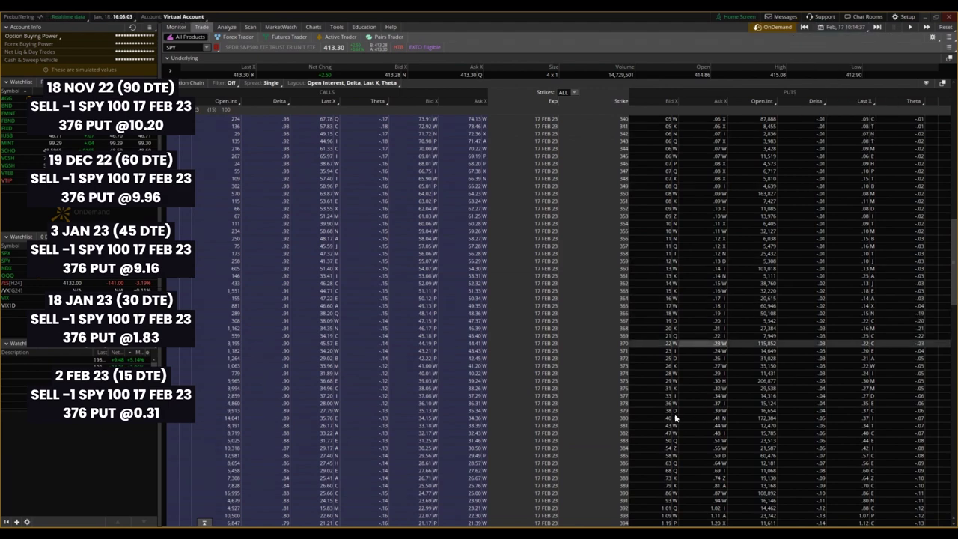
- Scroll the chain to the 376 strike, where the put is offered at .01
scroll(656, 407, up, 10)
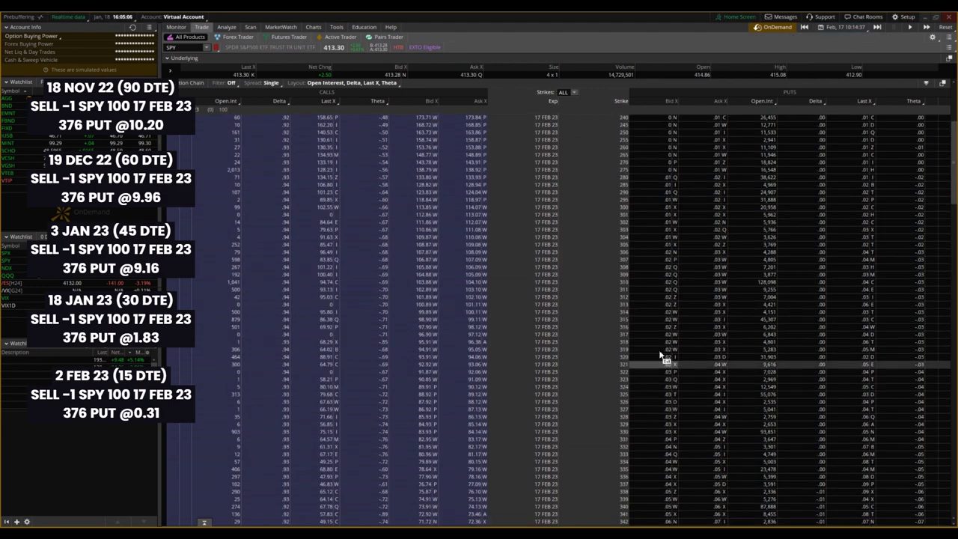
scroll(664, 425, down, 3)
scroll(664, 424, down, 3)
scroll(664, 424, down, 2)
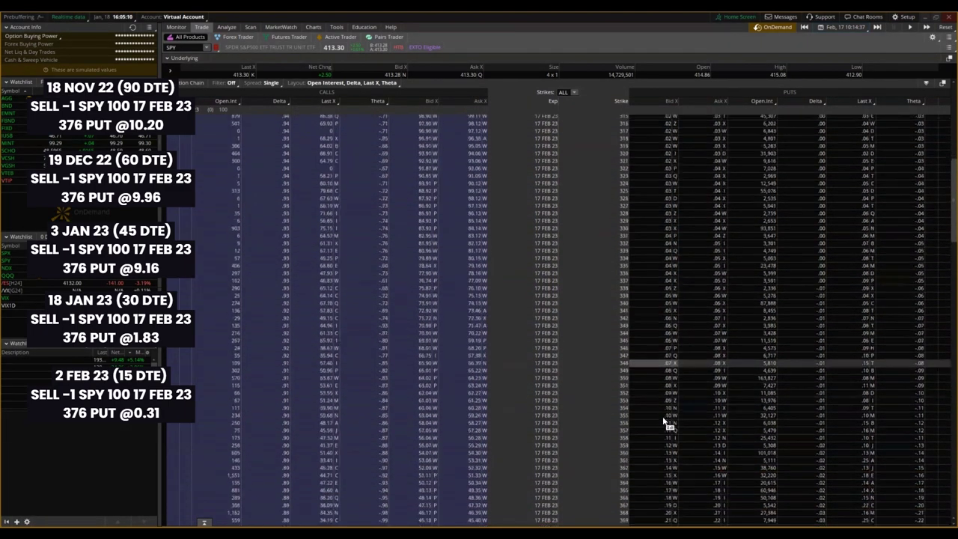
scroll(663, 482, down, 1)
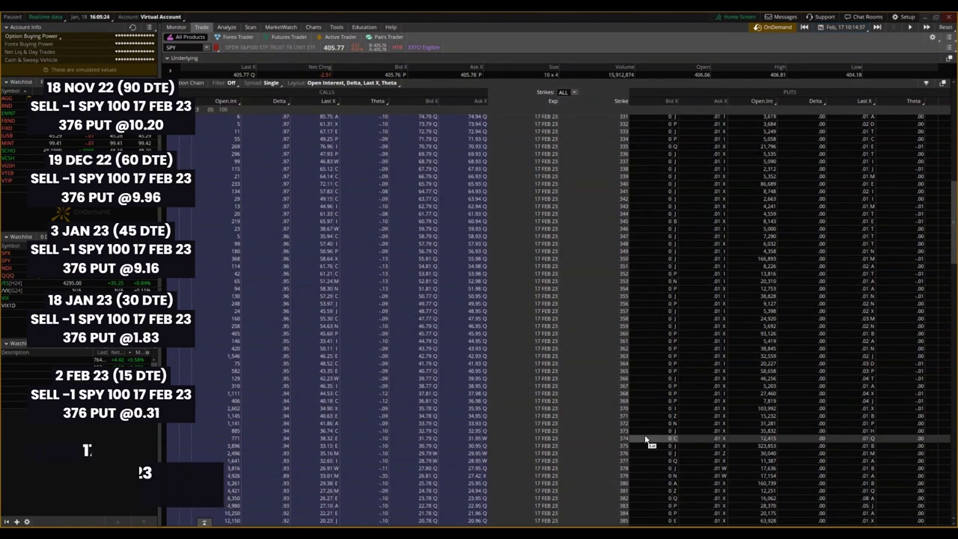